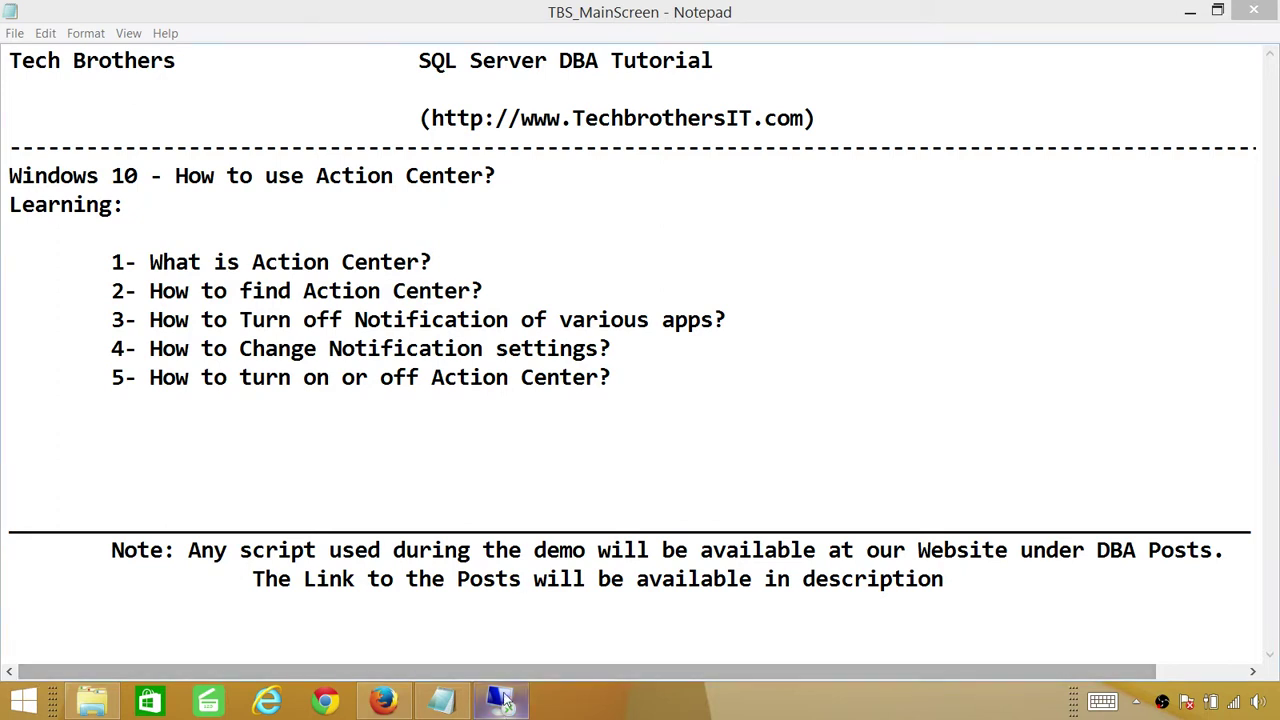
- Switch to the Windows 10 VM session and open Action Center showing the Security and Maintenance notification
{"action": "mouse_move", "coordinate": [508, 708]}
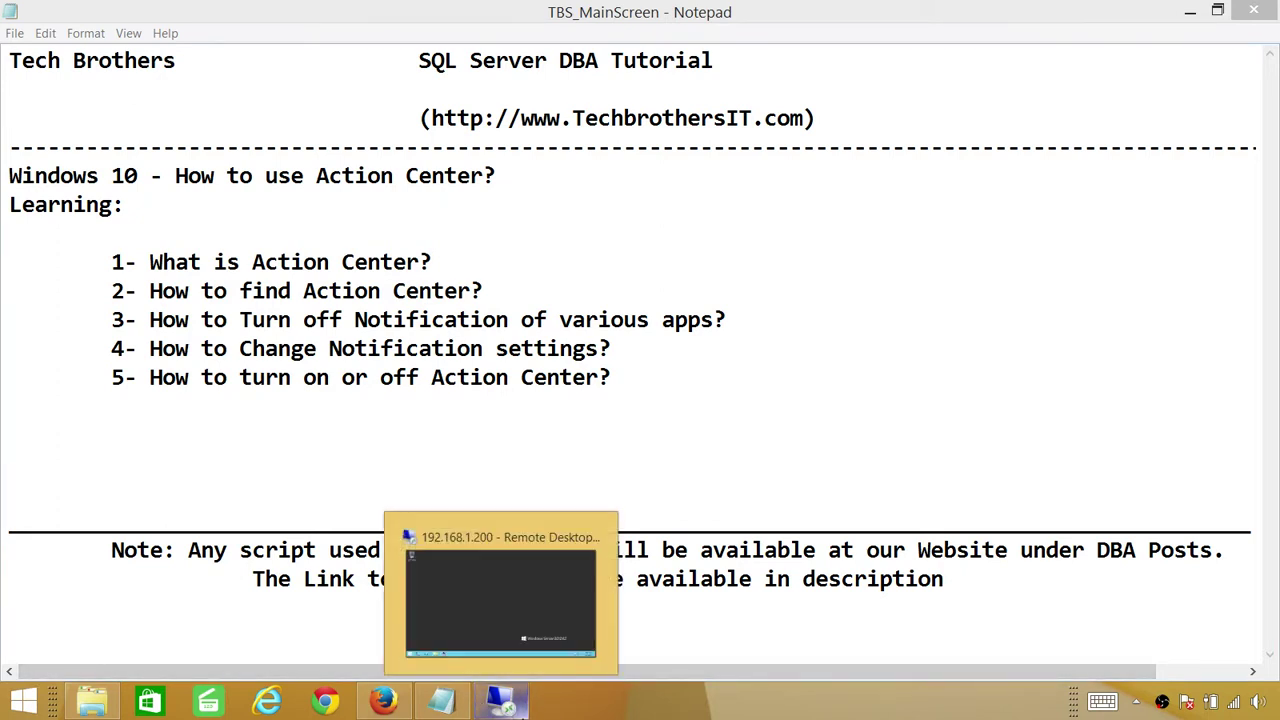
{"action": "left_click", "coordinate": [586, 585]}
{"action": "left_click", "coordinate": [258, 700]}
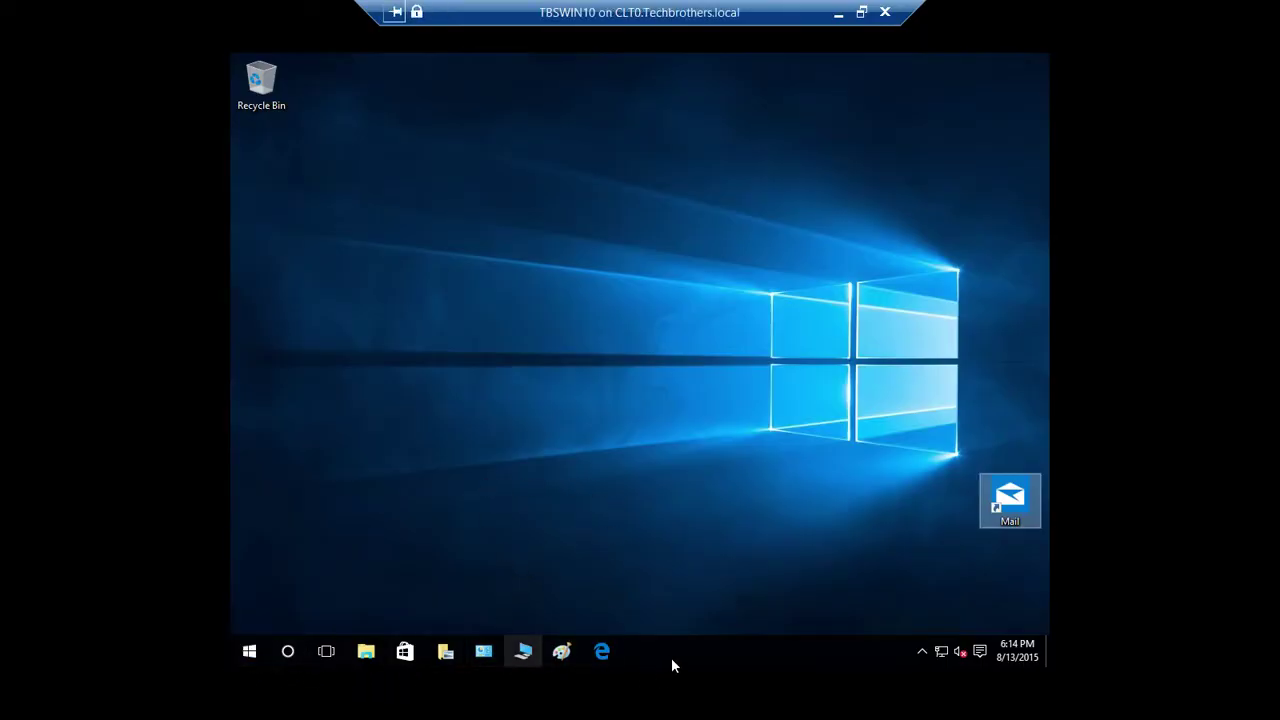
{"action": "left_click", "coordinate": [980, 655]}
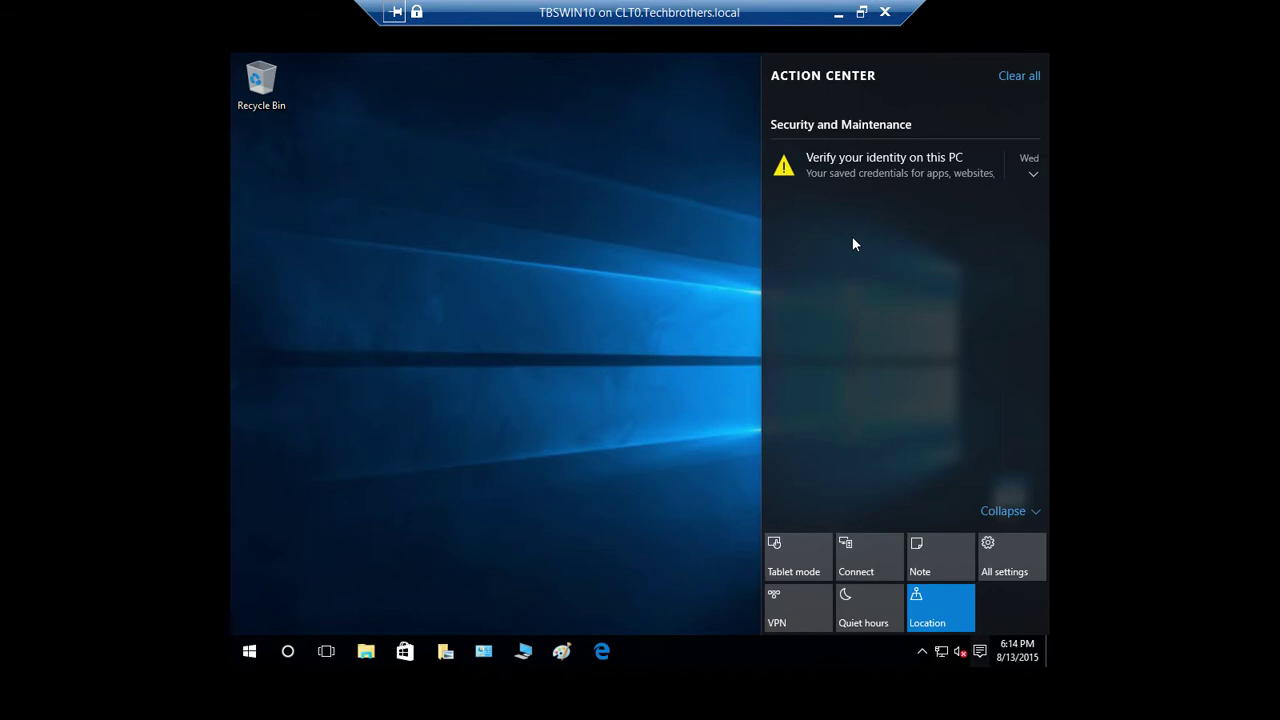
- From the Verify your identity notification's context menu, go to notification settings
{"action": "right_click", "coordinate": [839, 165]}
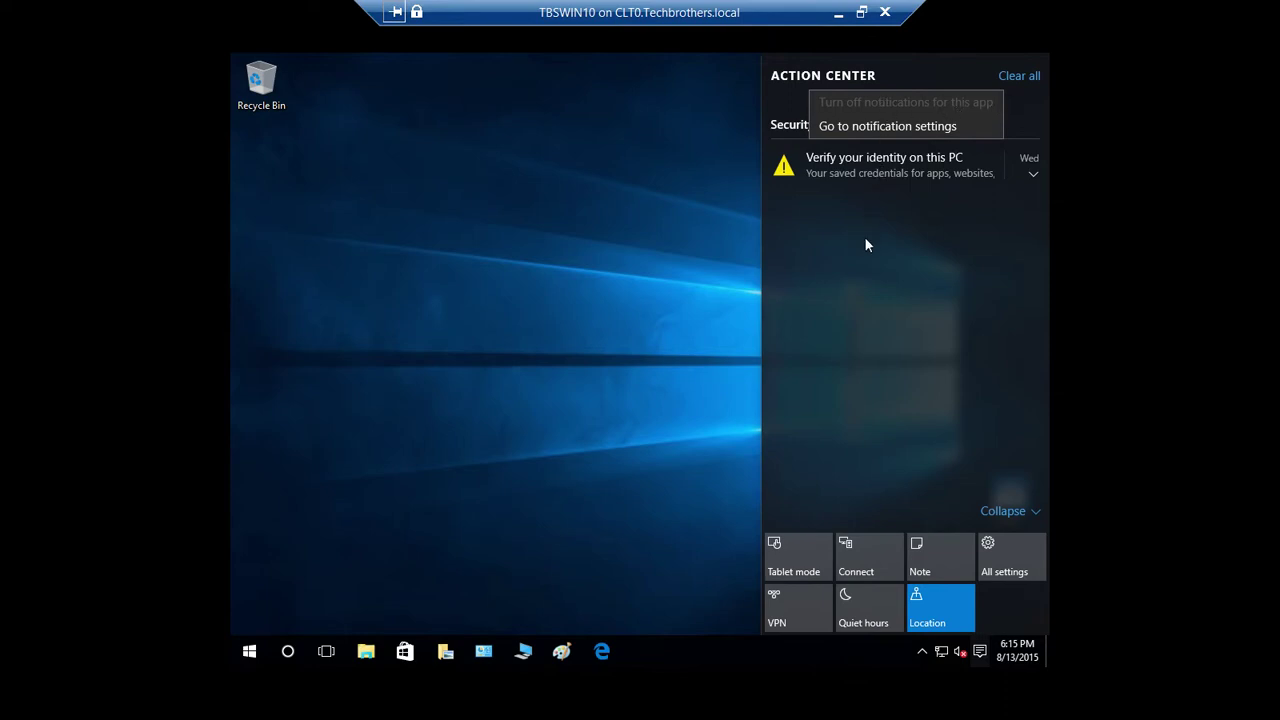
{"action": "left_click", "coordinate": [863, 126]}
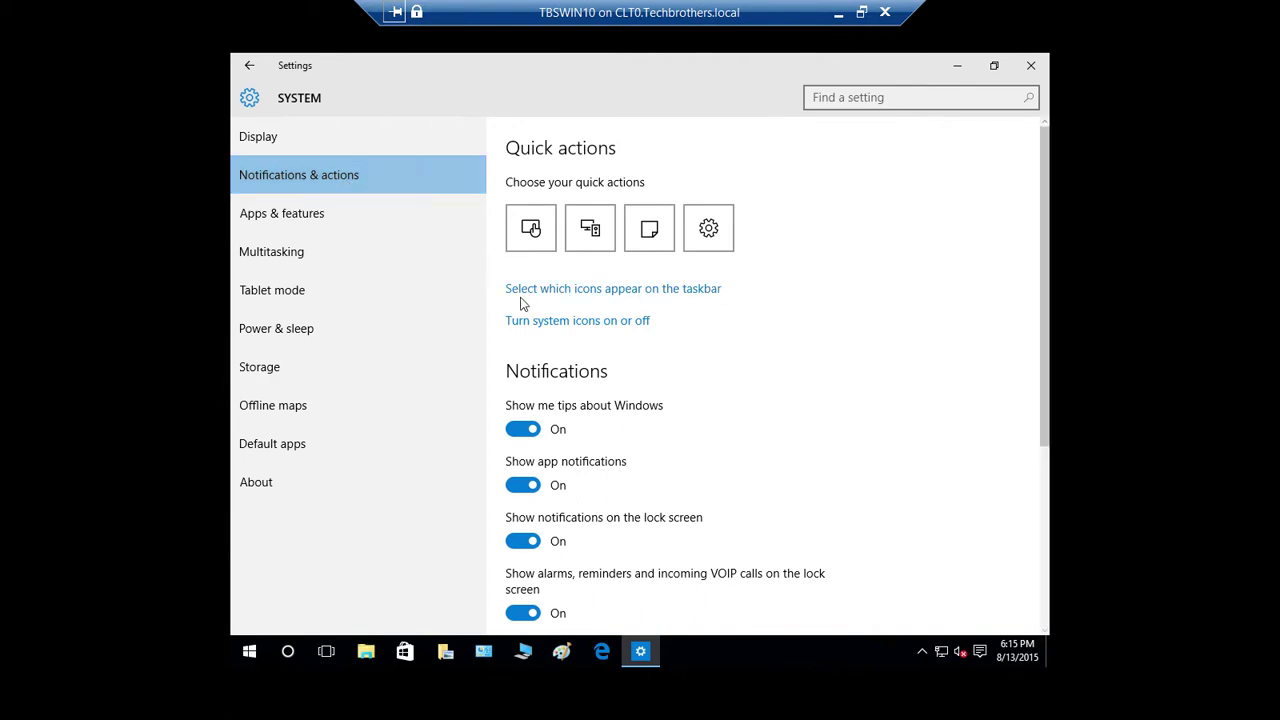
- Compare the taskbar icon list with the network flyout and hidden tray icons, then go back to Notifications & actions
{"action": "left_click", "coordinate": [634, 292]}
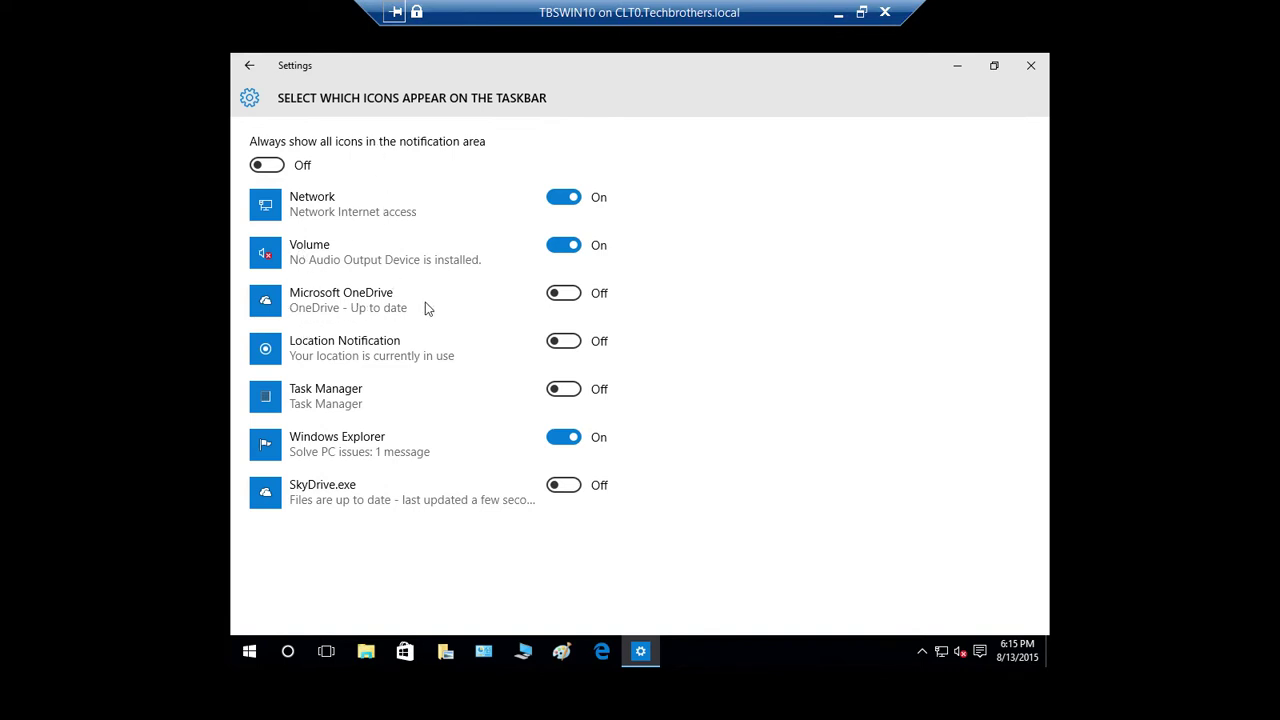
{"action": "left_click", "coordinate": [942, 652]}
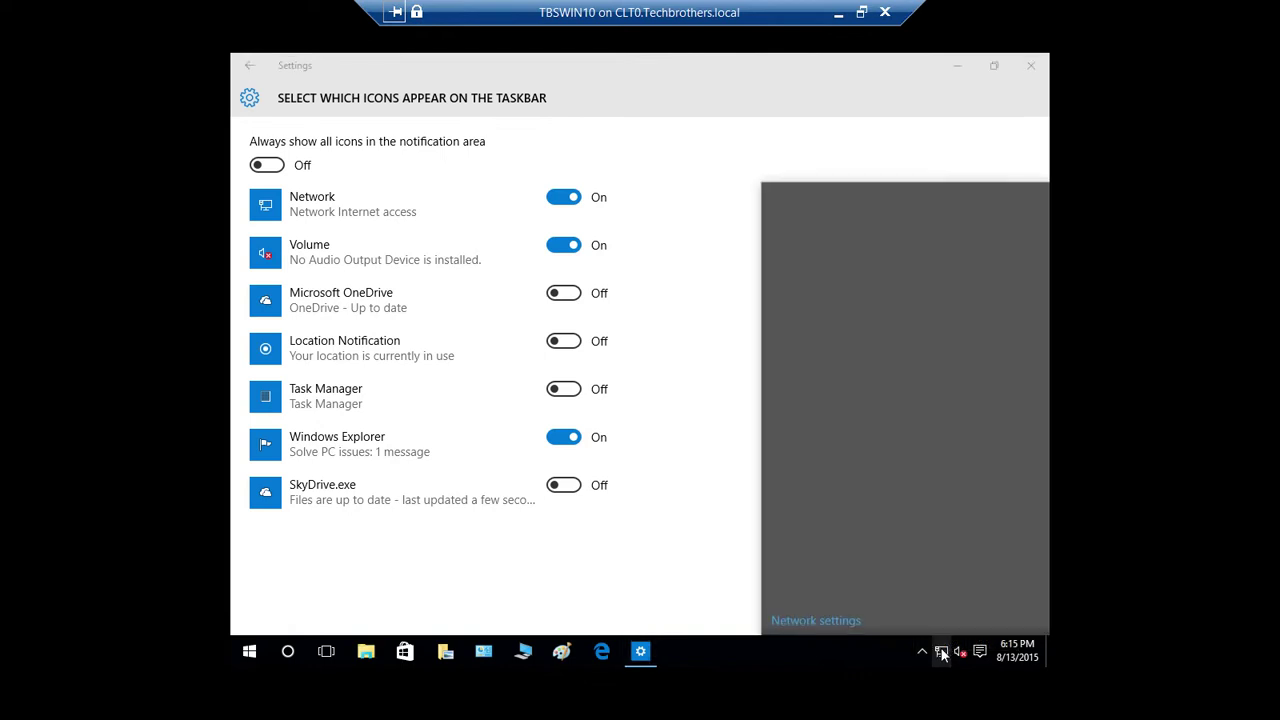
{"action": "left_click", "coordinate": [946, 656]}
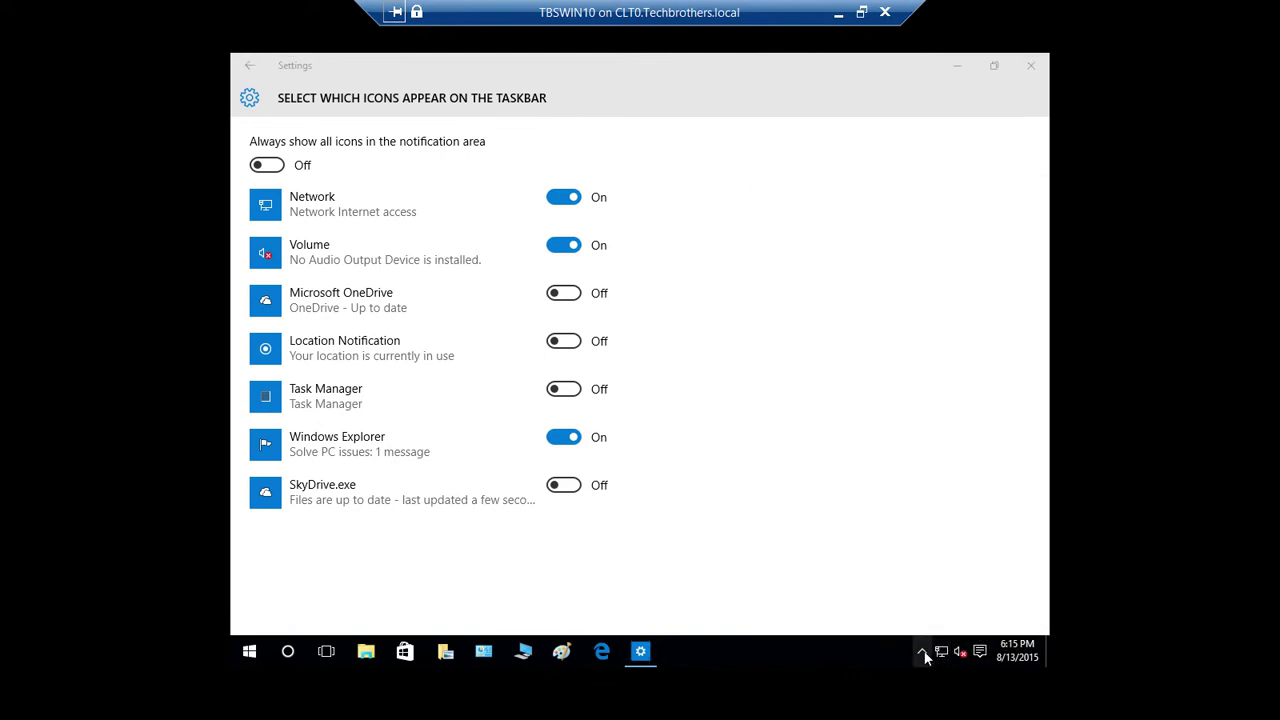
{"action": "left_click", "coordinate": [922, 652]}
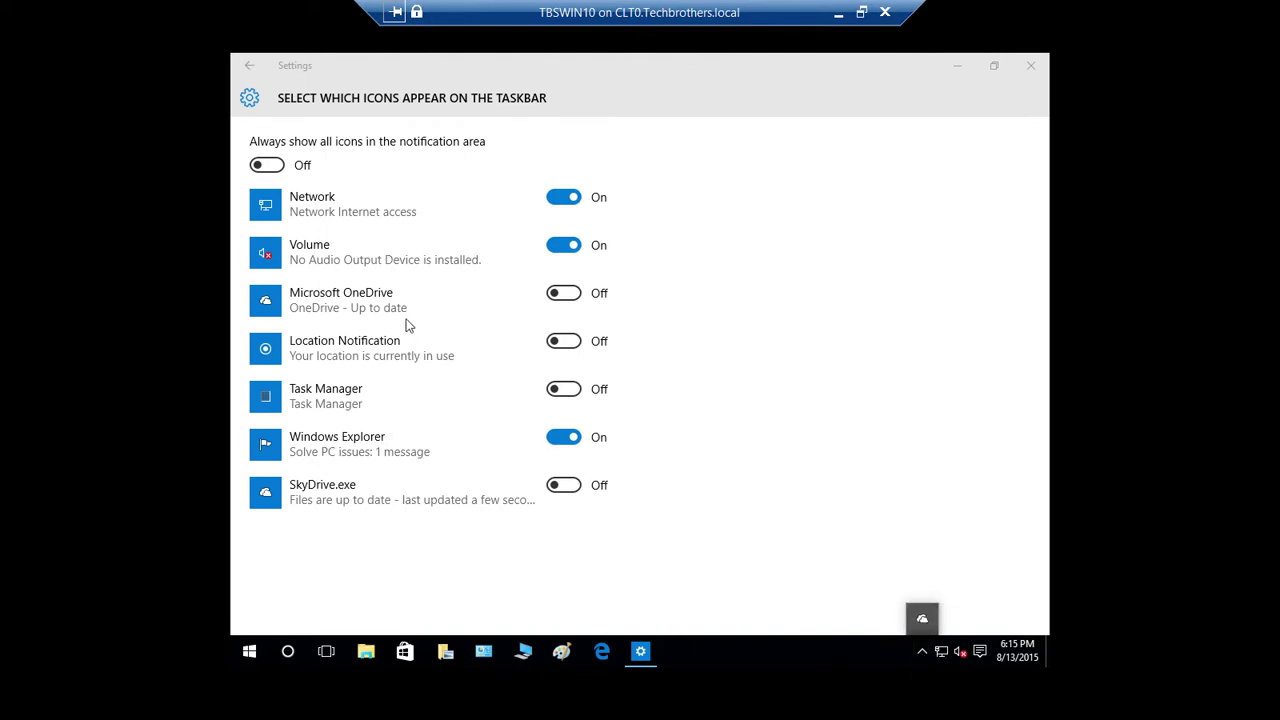
{"action": "left_click", "coordinate": [340, 362]}
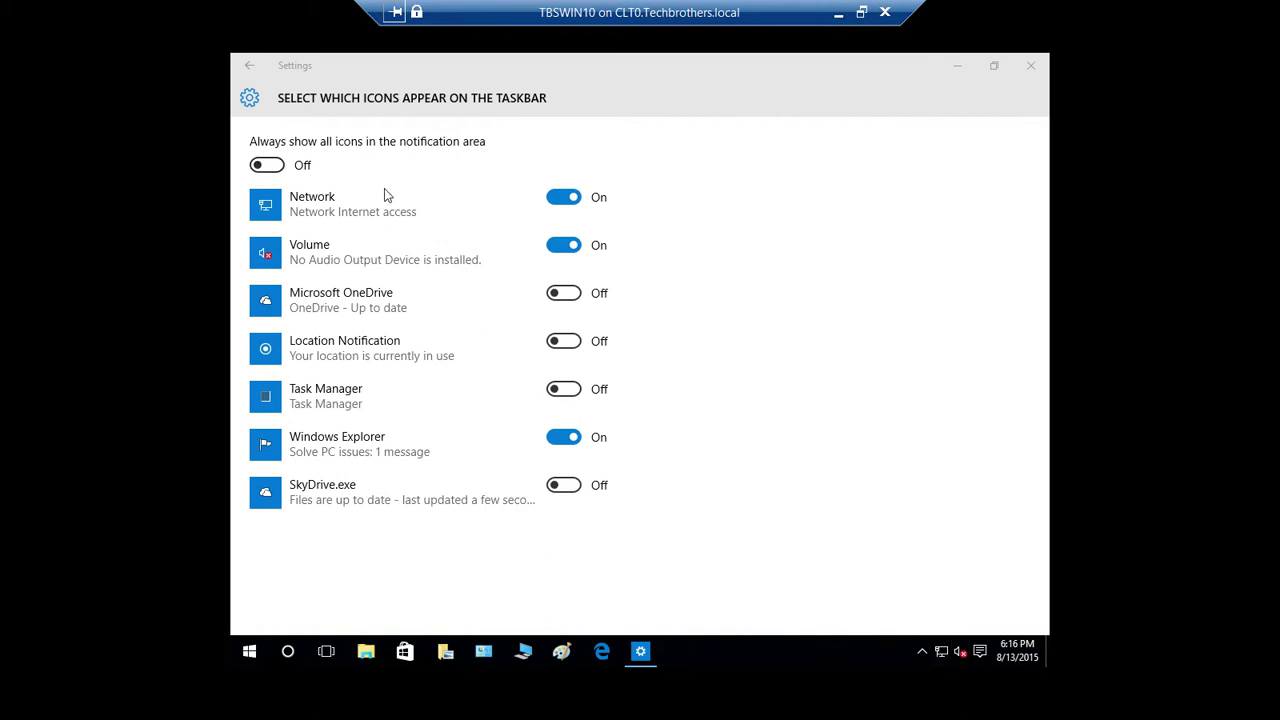
{"action": "left_click", "coordinate": [249, 67]}
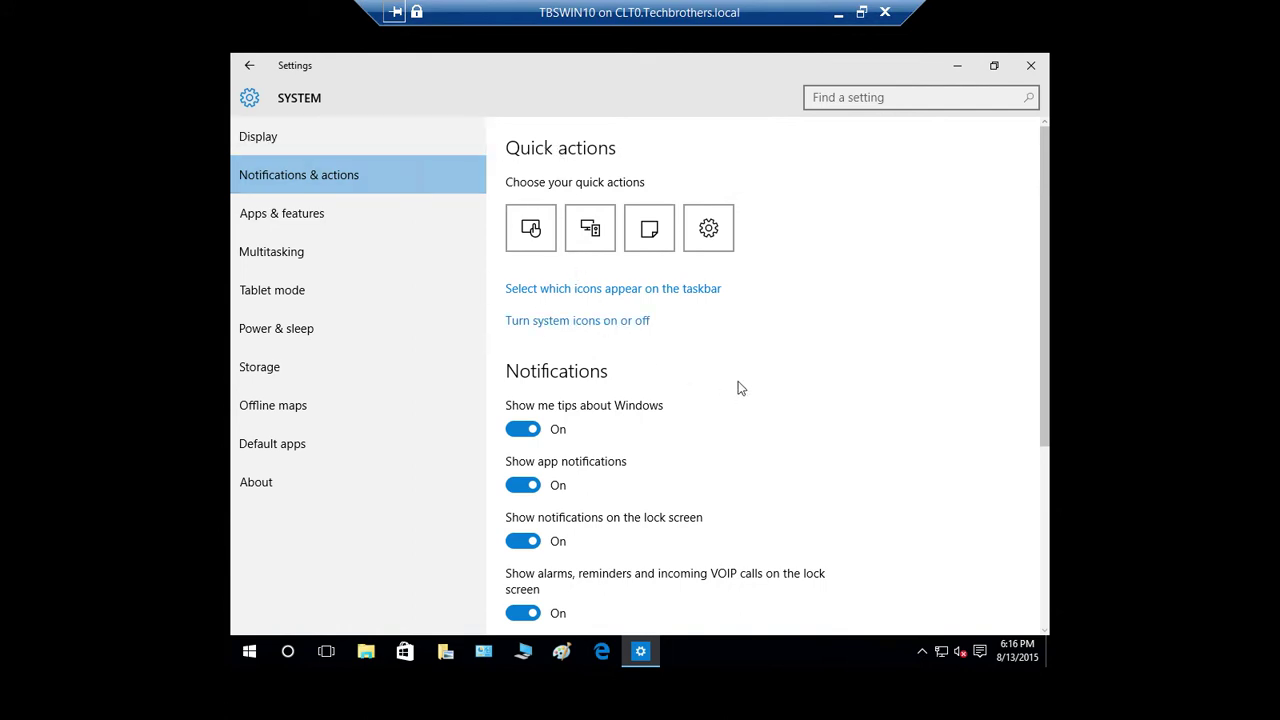
- Scroll through the notification toggles and per-app list, then return to the Settings home page
{"action": "scroll", "coordinate": [738, 386], "scroll_direction": "down", "scroll_amount": 3}
{"action": "scroll", "coordinate": [614, 243], "scroll_direction": "up", "scroll_amount": 2}
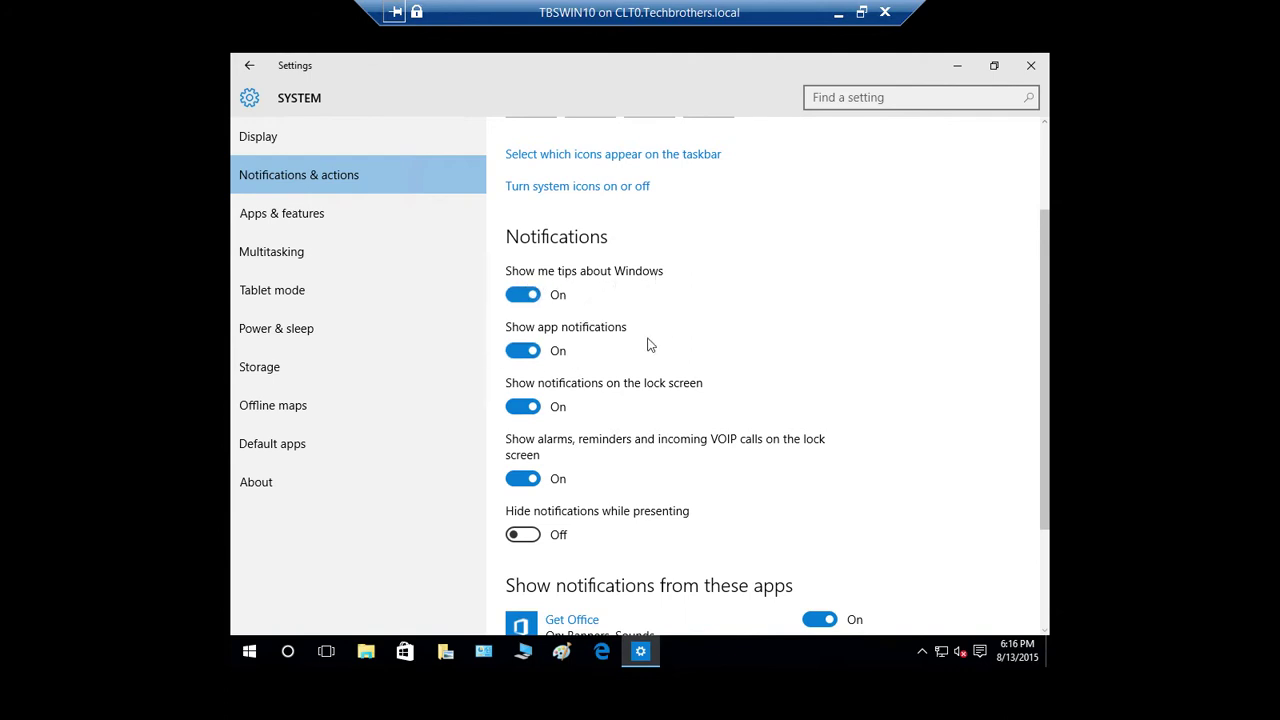
{"action": "scroll", "coordinate": [650, 345], "scroll_direction": "down", "scroll_amount": 1}
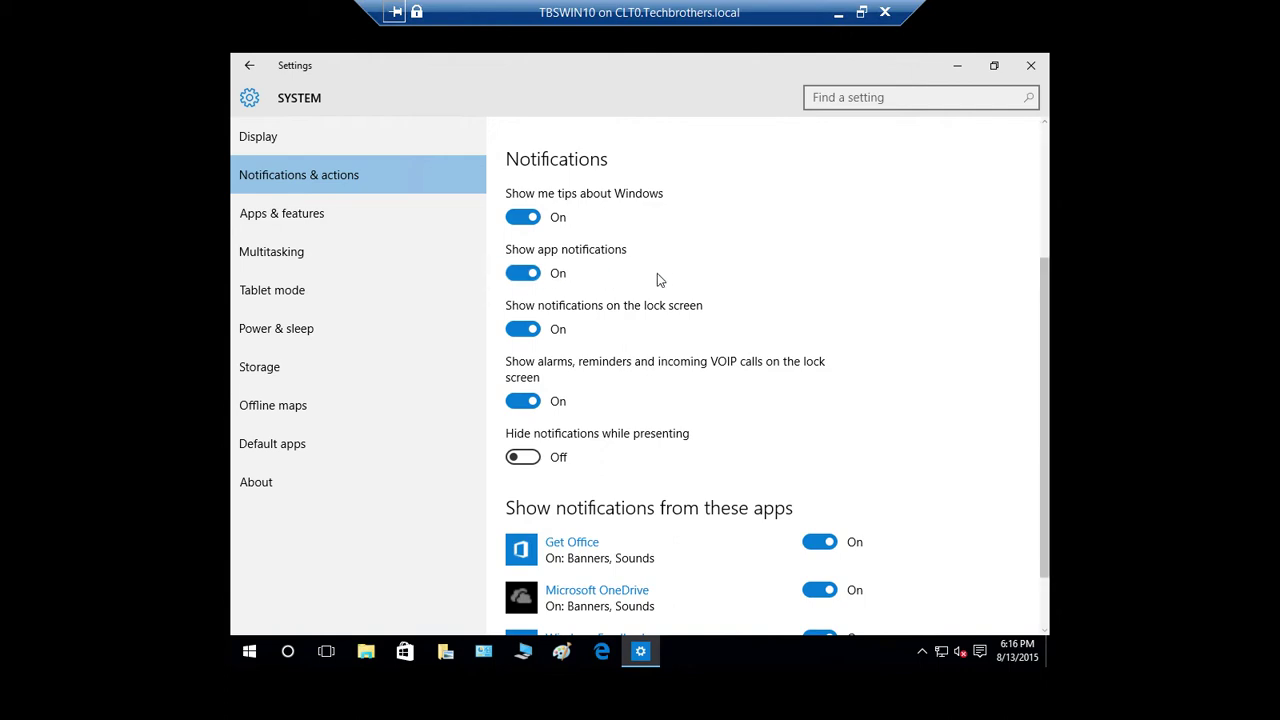
{"action": "scroll", "coordinate": [672, 327], "scroll_direction": "down", "scroll_amount": 1}
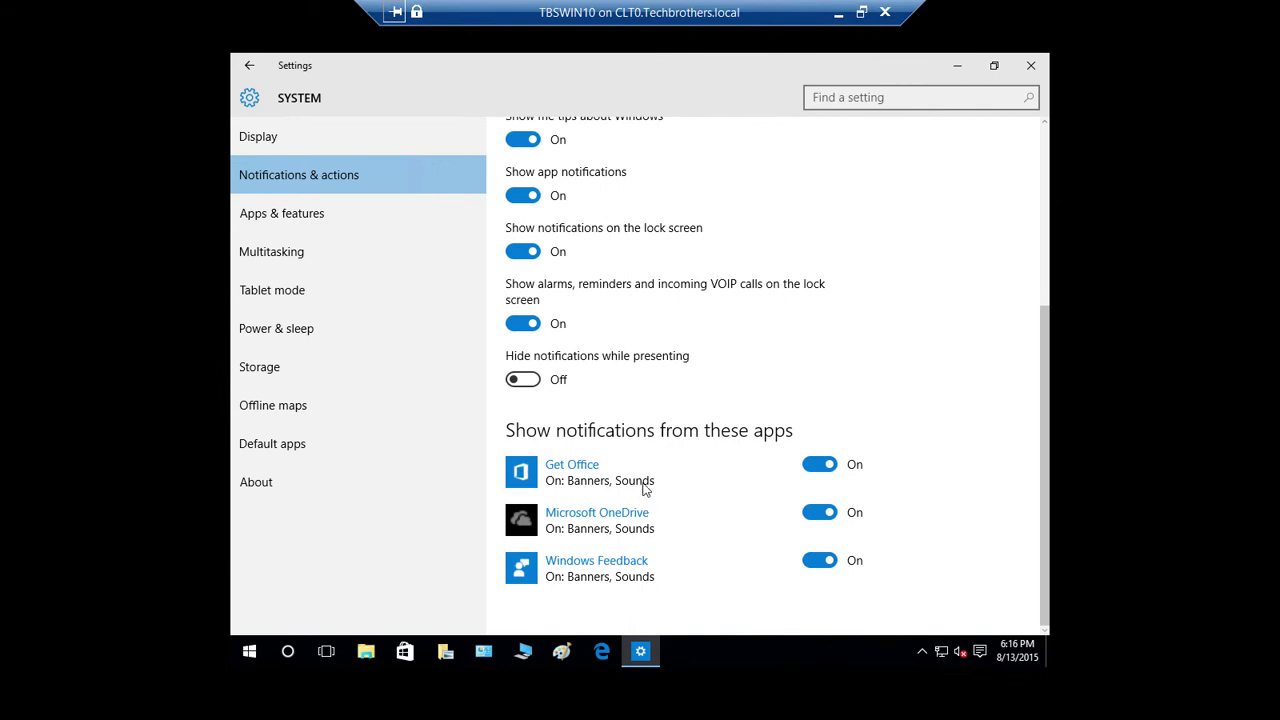
{"action": "left_click", "coordinate": [570, 480]}
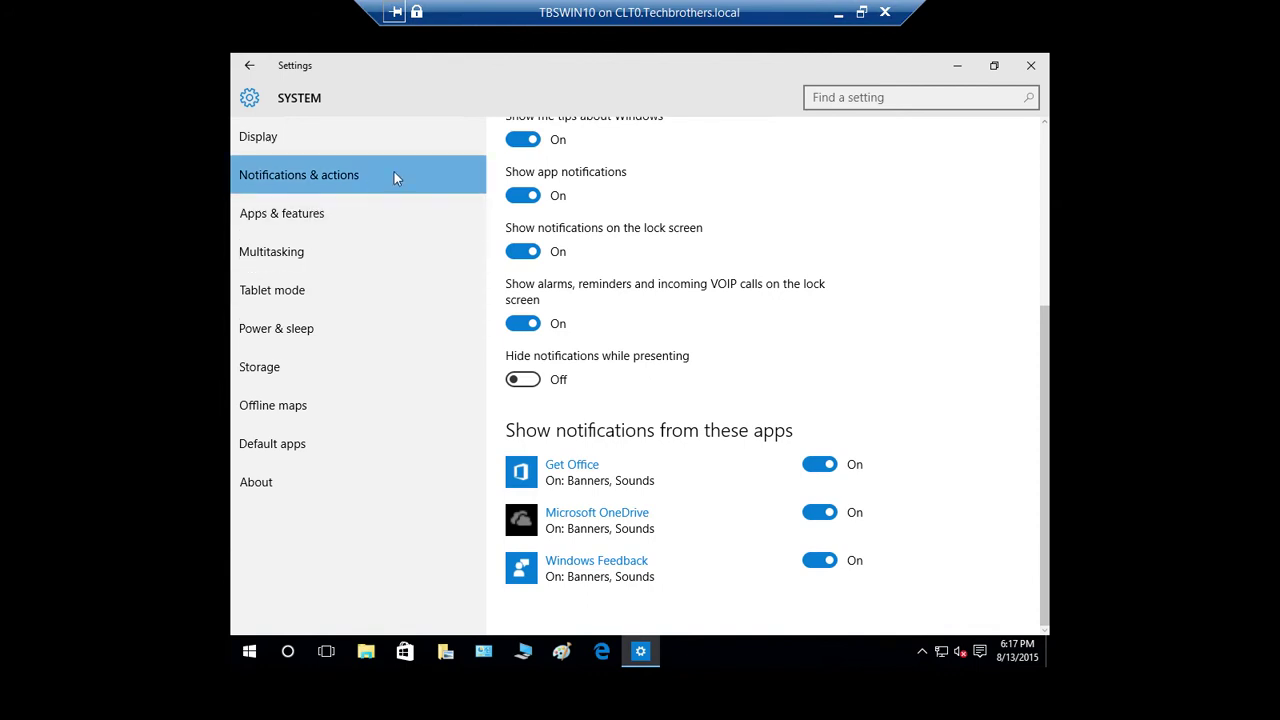
{"action": "left_click", "coordinate": [249, 65]}
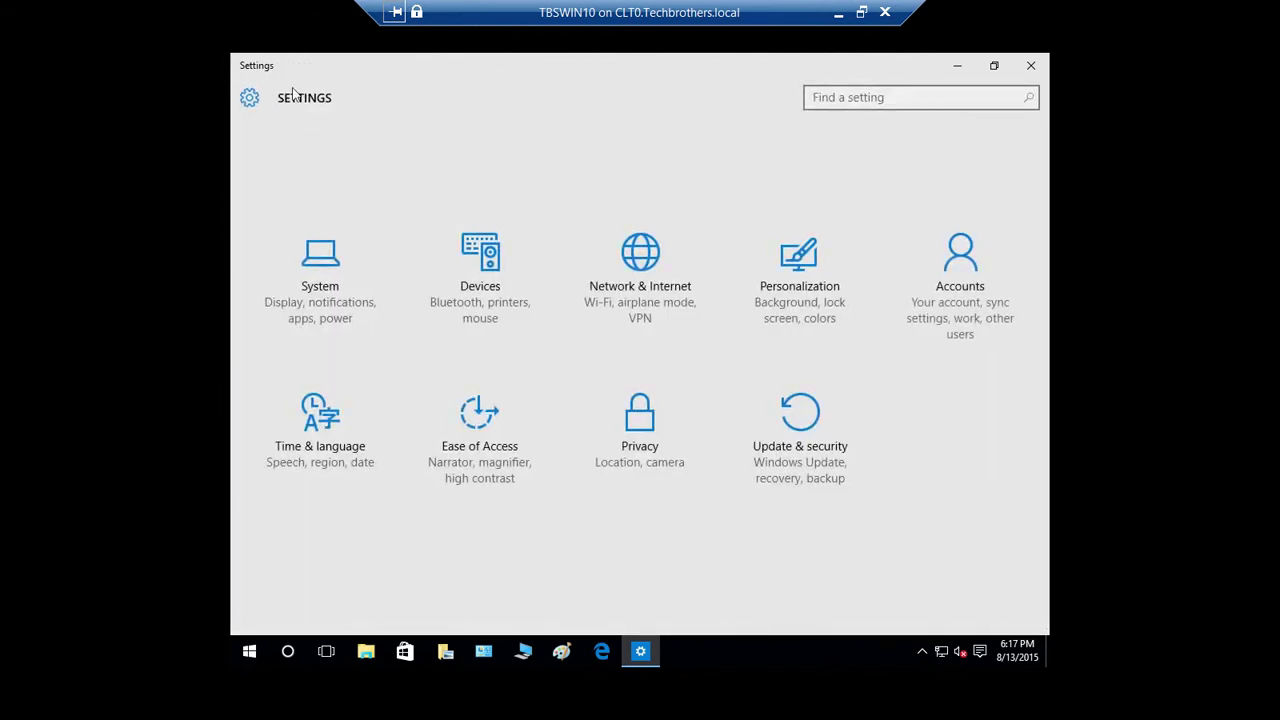
- Close Settings and reopen Action Center with its eight quick-action tiles and one notification
{"action": "left_click", "coordinate": [1031, 66]}
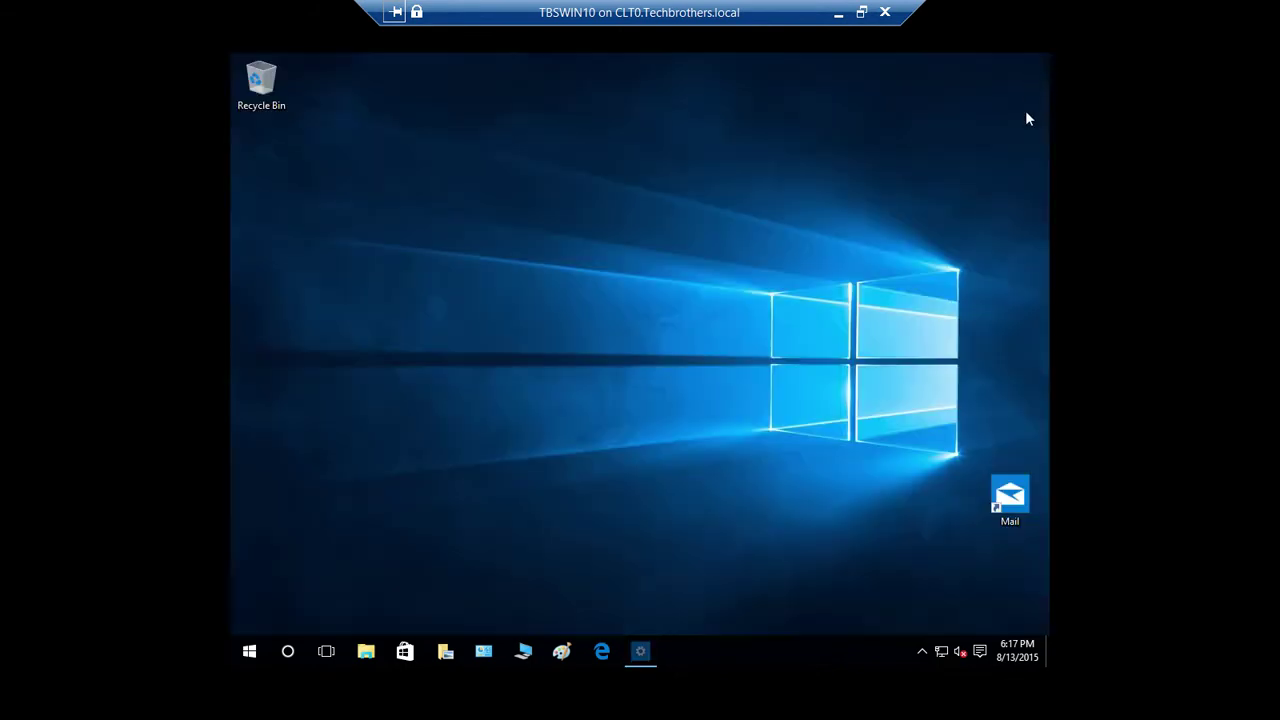
{"action": "left_click", "coordinate": [981, 652]}
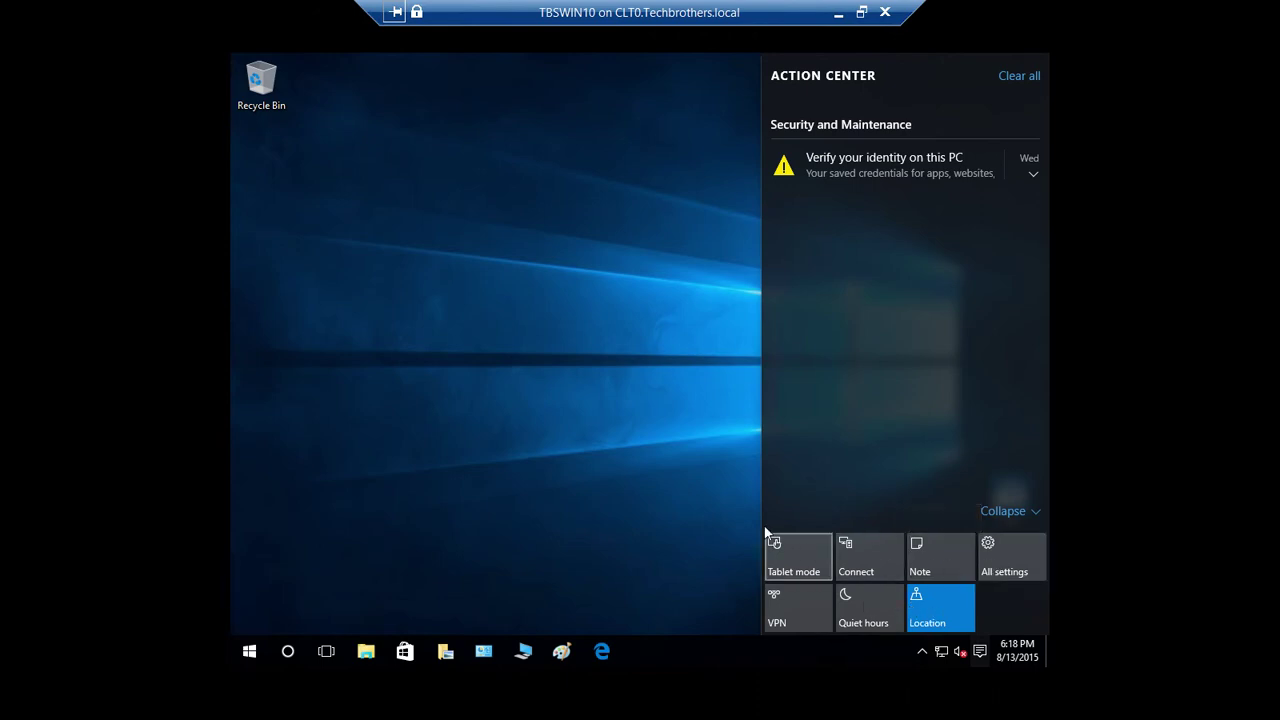
- Go from All settings to System > Notifications & actions and scroll through its options
{"action": "left_click", "coordinate": [997, 566]}
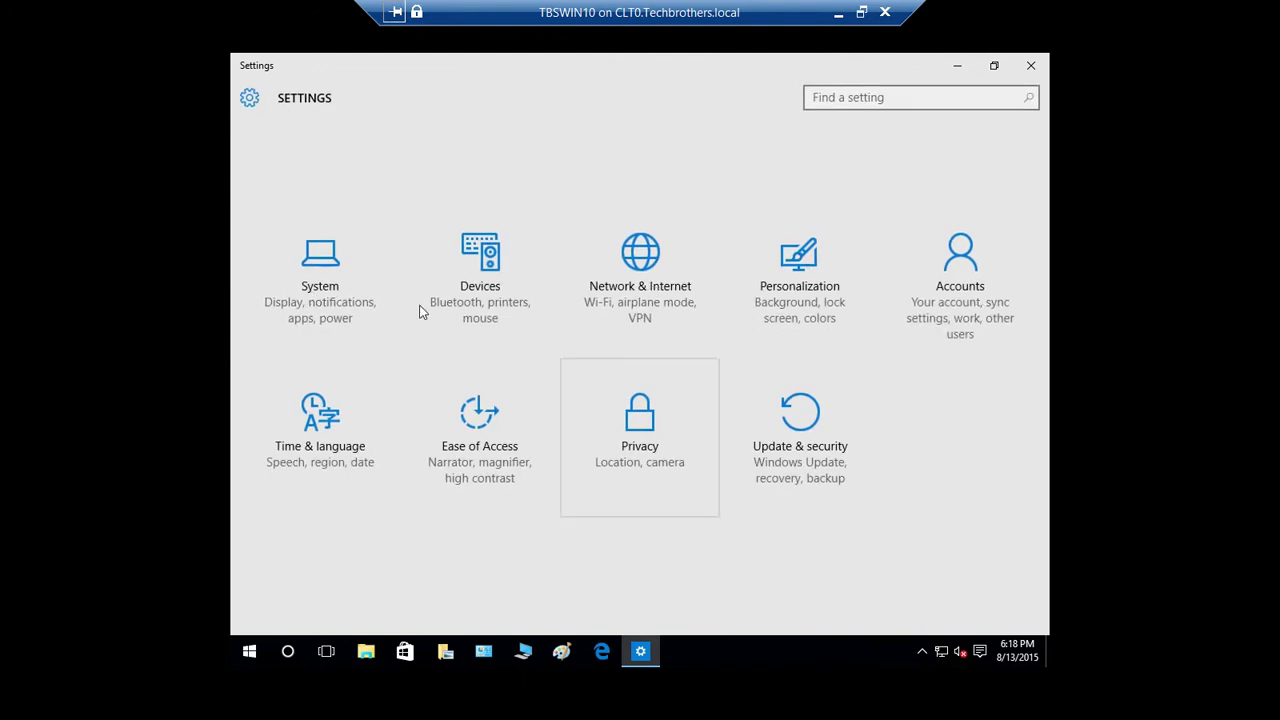
{"action": "left_click", "coordinate": [331, 278]}
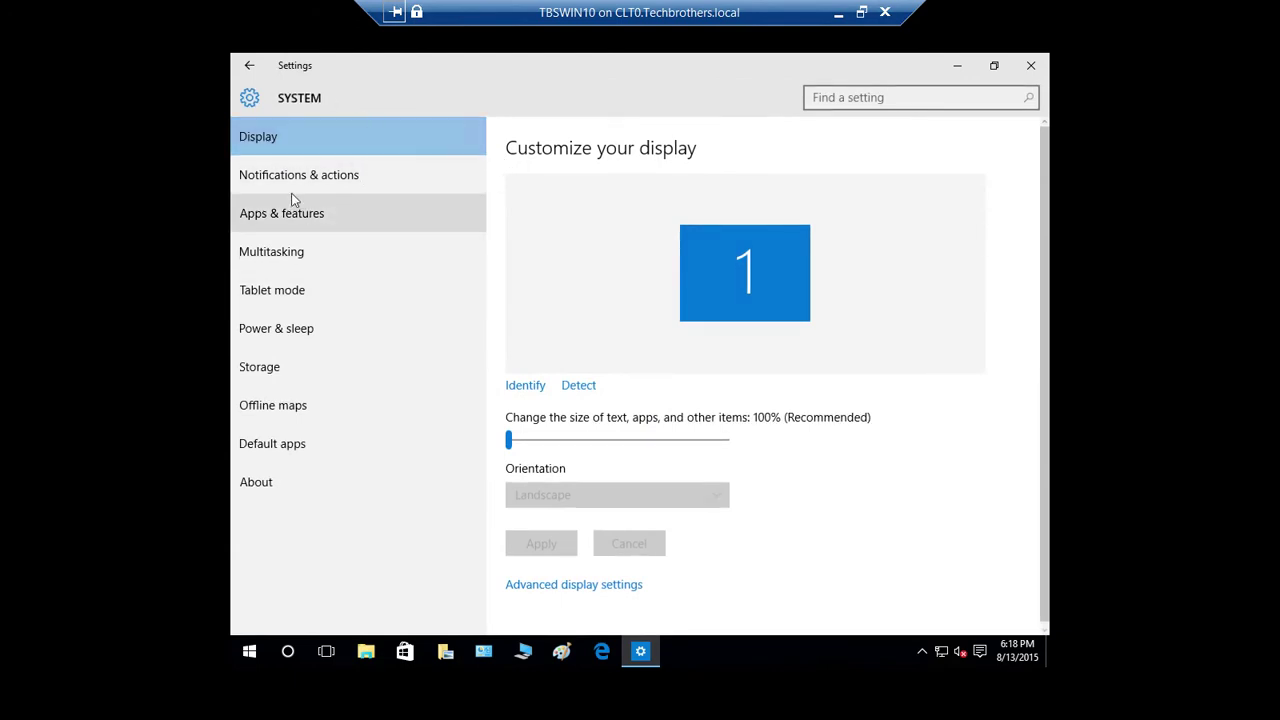
{"action": "left_click", "coordinate": [309, 175]}
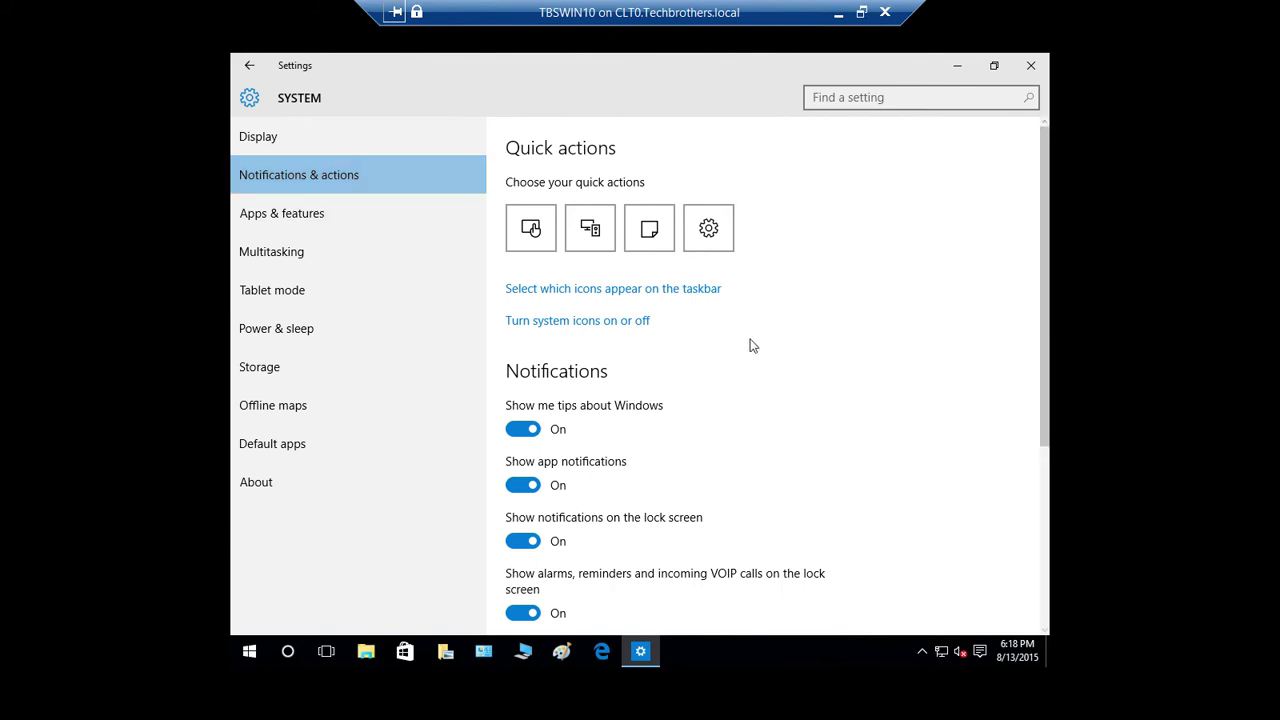
{"action": "scroll", "coordinate": [752, 345], "scroll_direction": "down", "scroll_amount": 3}
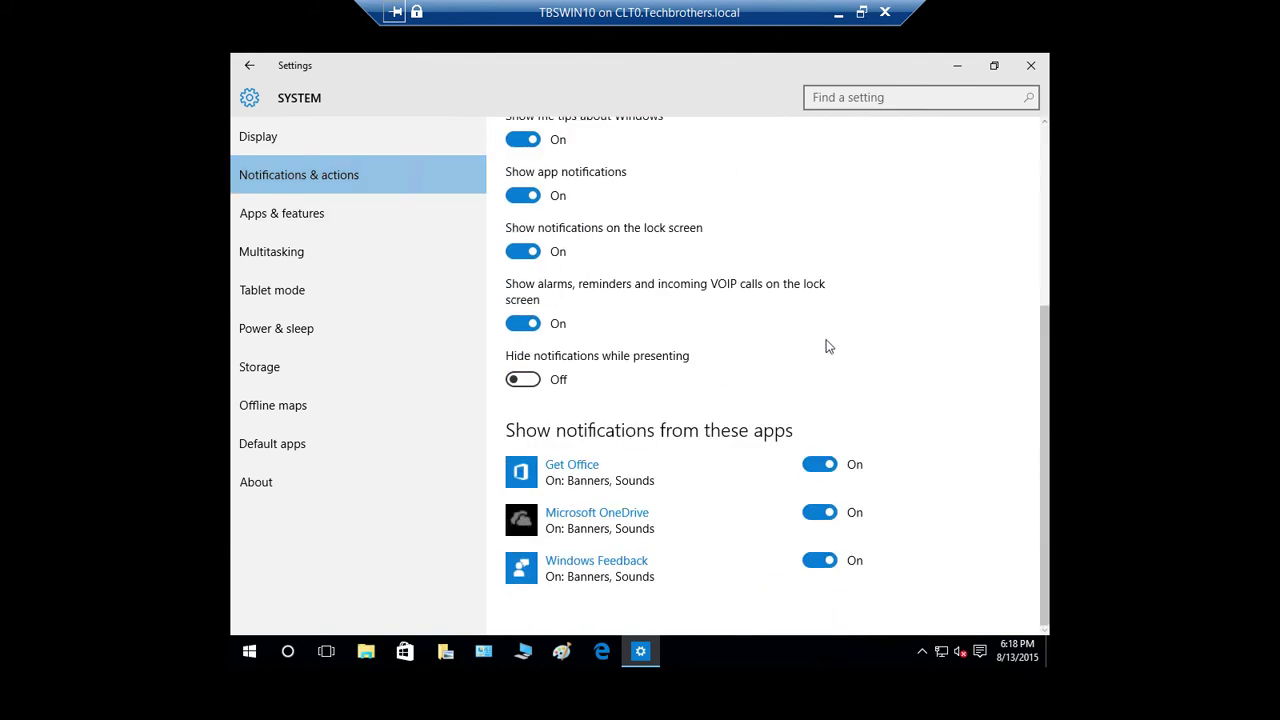
{"action": "scroll", "coordinate": [826, 346], "scroll_direction": "up", "scroll_amount": 3}
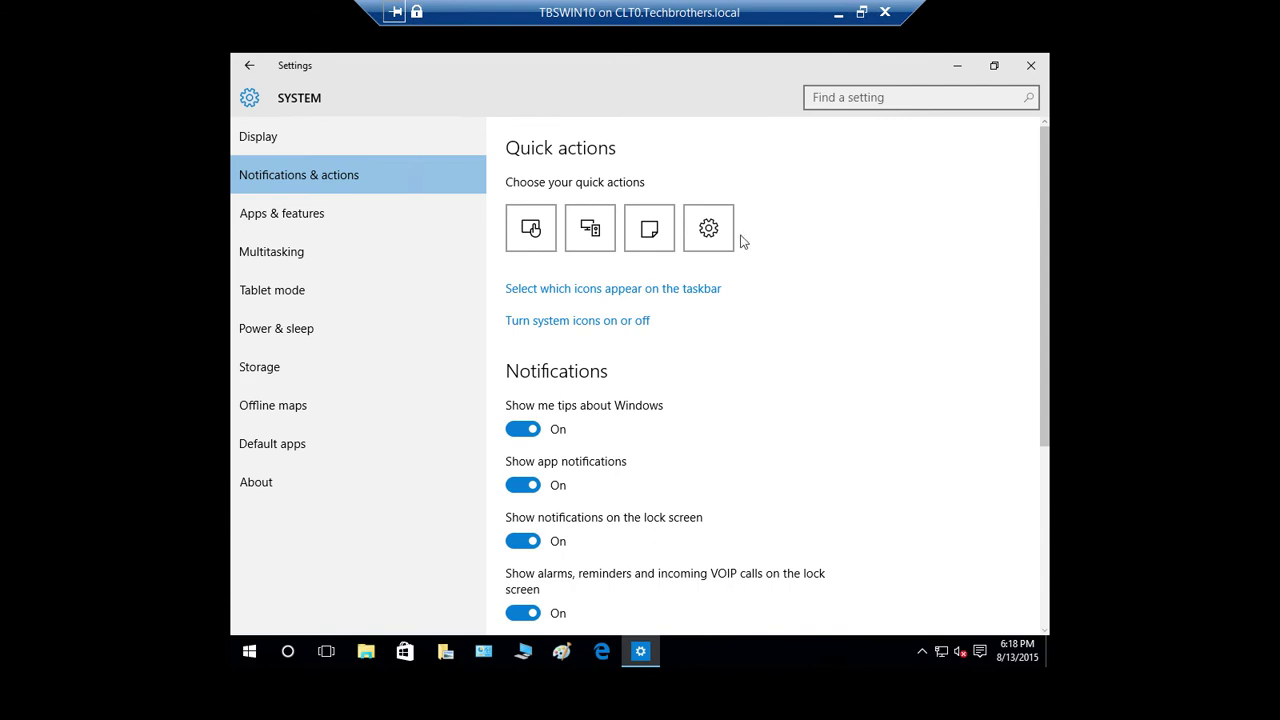
- Check the choices for the fourth, third and first quick-action slots, then compare with Action Center's tiles
{"action": "left_click", "coordinate": [709, 229]}
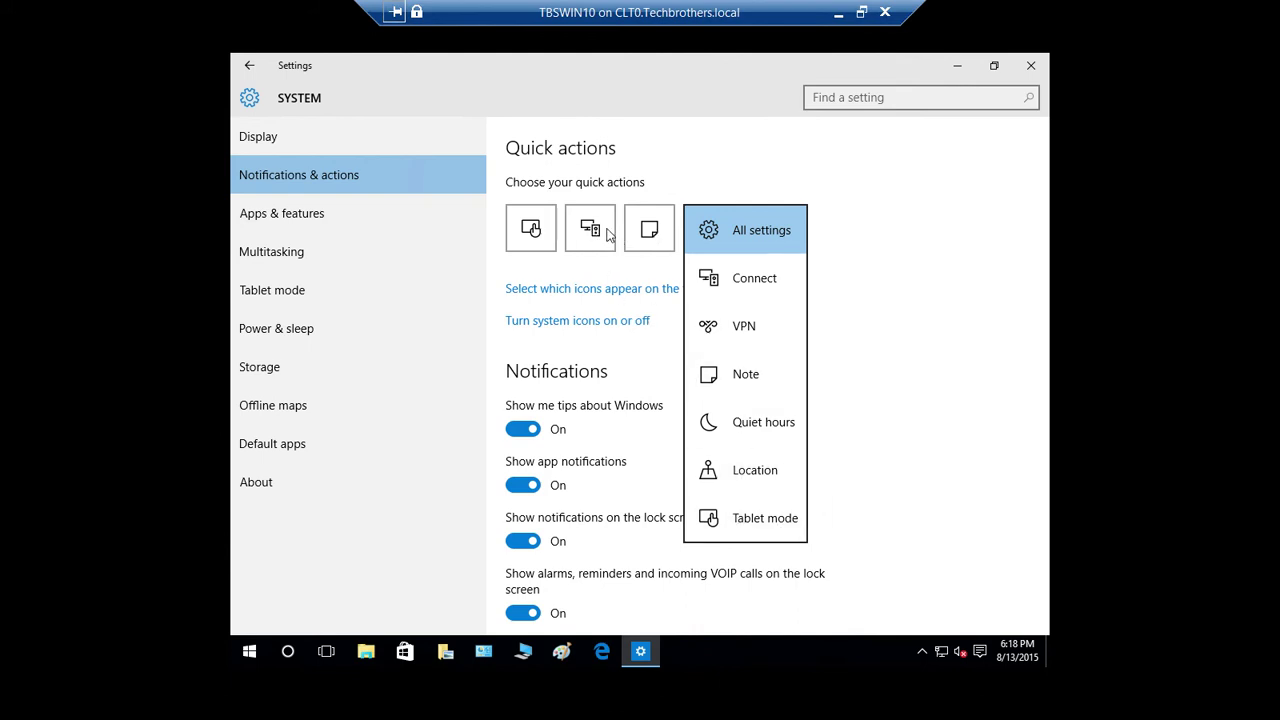
{"action": "left_click", "coordinate": [662, 236]}
{"action": "left_click", "coordinate": [655, 236]}
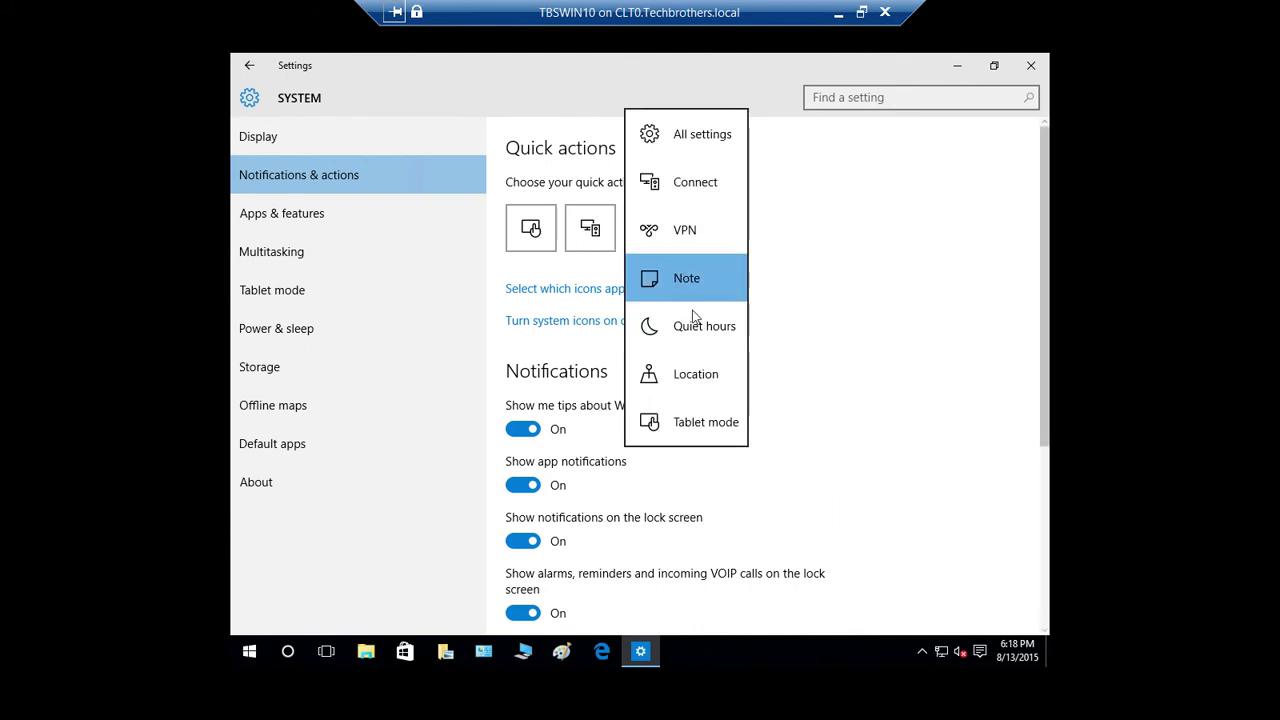
{"action": "left_click", "coordinate": [591, 238]}
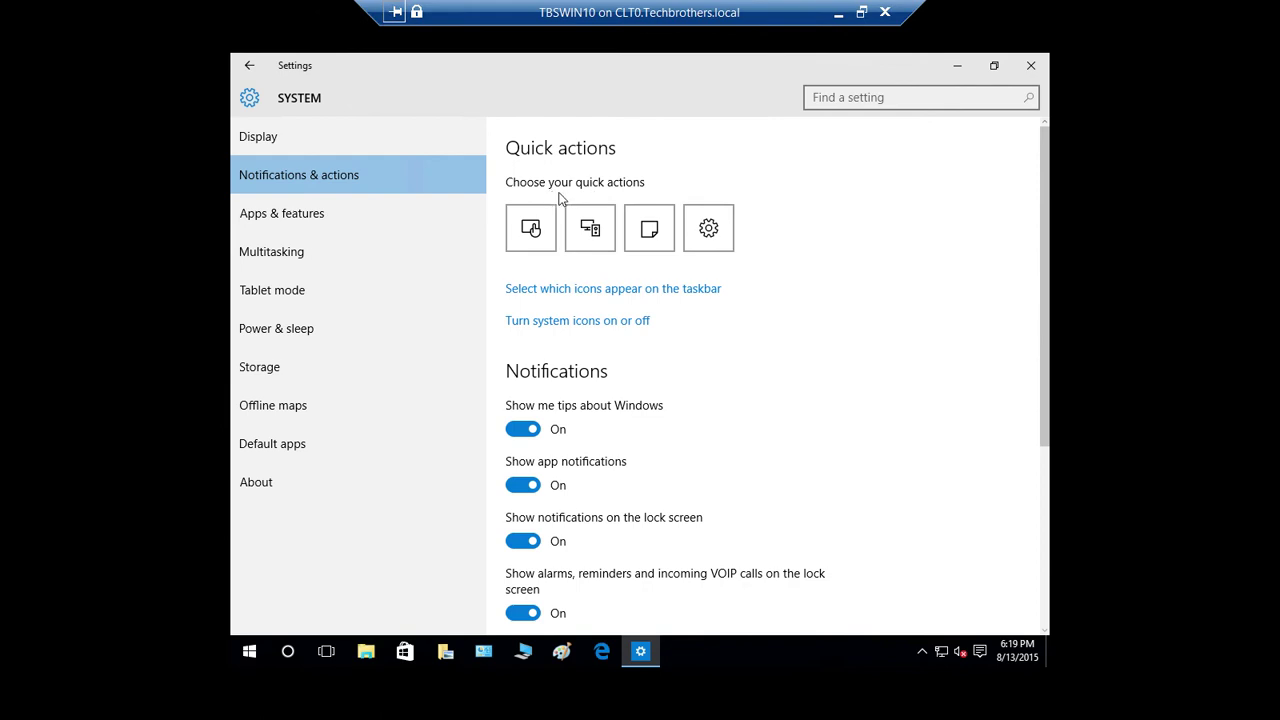
{"action": "left_click", "coordinate": [544, 232]}
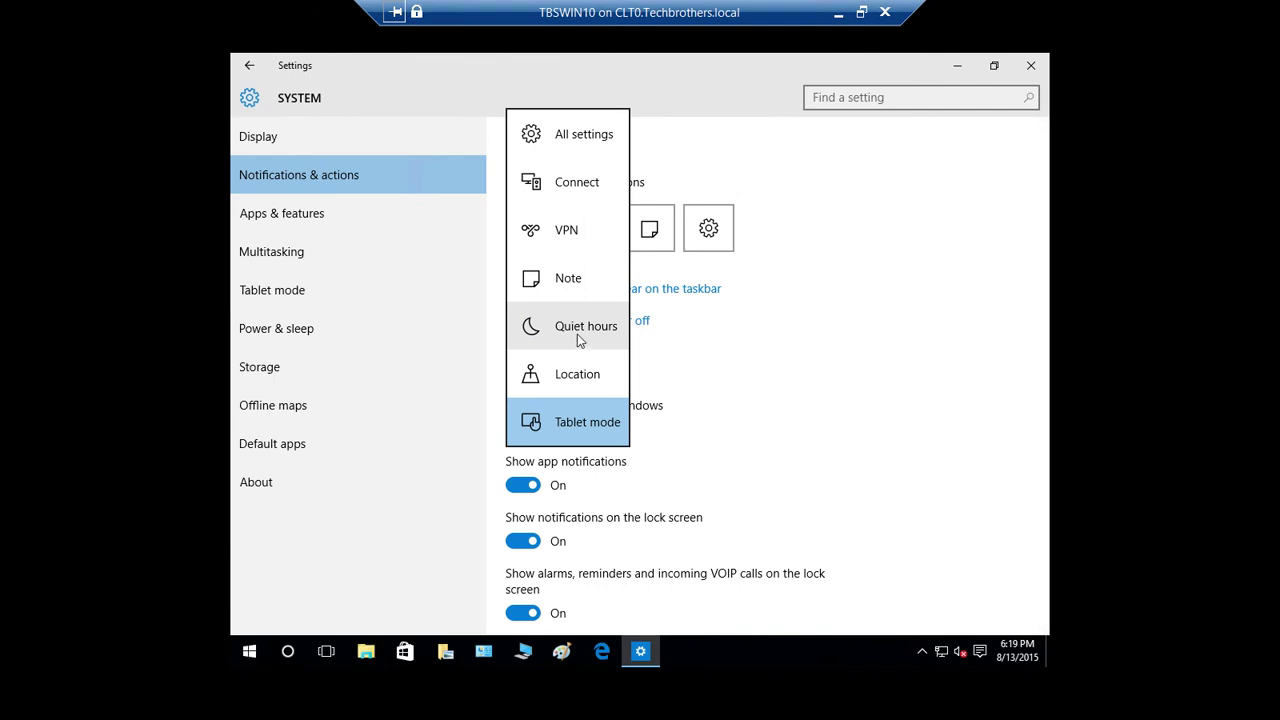
{"action": "left_click", "coordinate": [980, 652]}
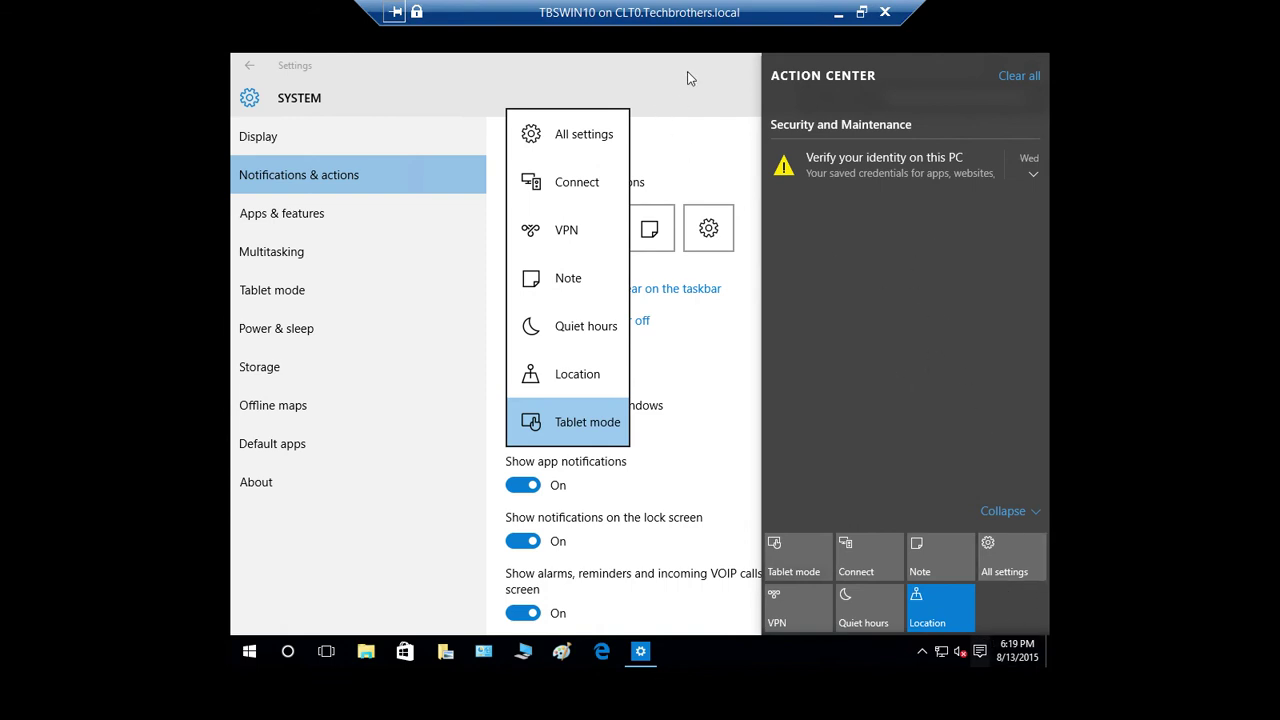
- Toggle the Action Center system icon Off then On, then minimize both remote sessions back to Notepad
{"action": "left_click", "coordinate": [416, 544]}
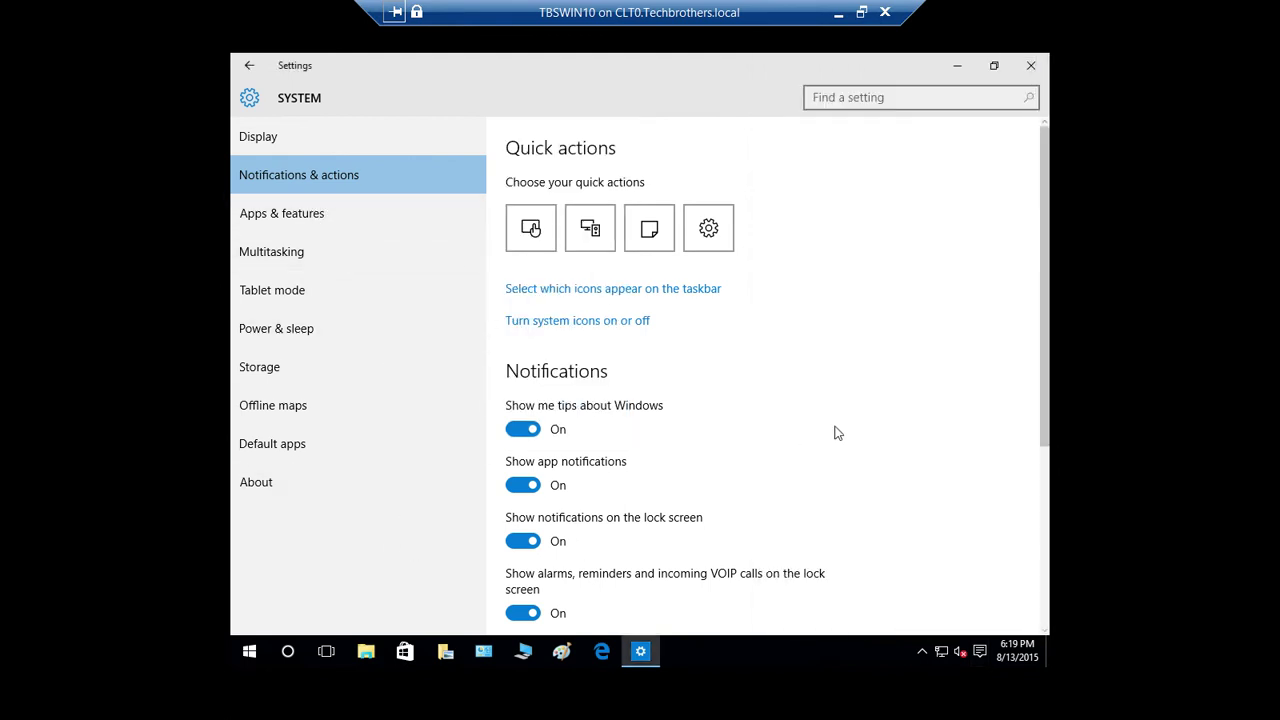
{"action": "left_click_drag", "start_coordinate": [1046, 403], "coordinate": [1061, 462]}
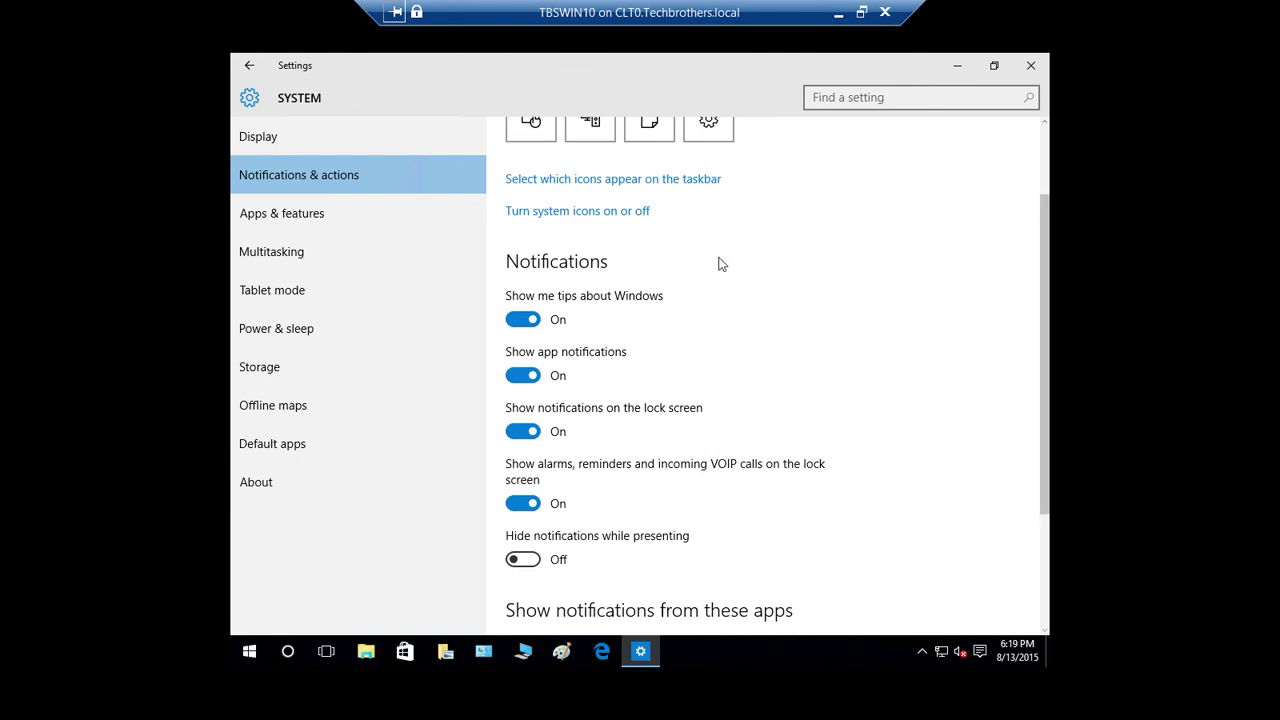
{"action": "left_click", "coordinate": [574, 211]}
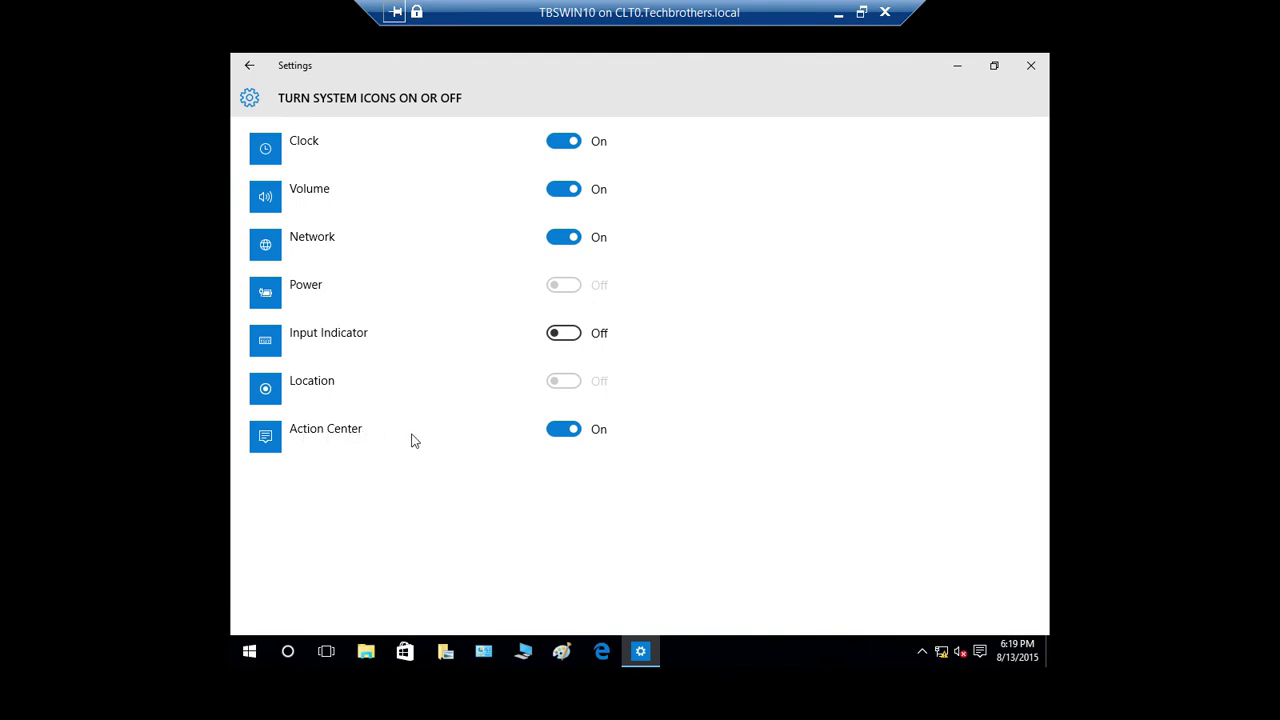
{"action": "left_click", "coordinate": [571, 431]}
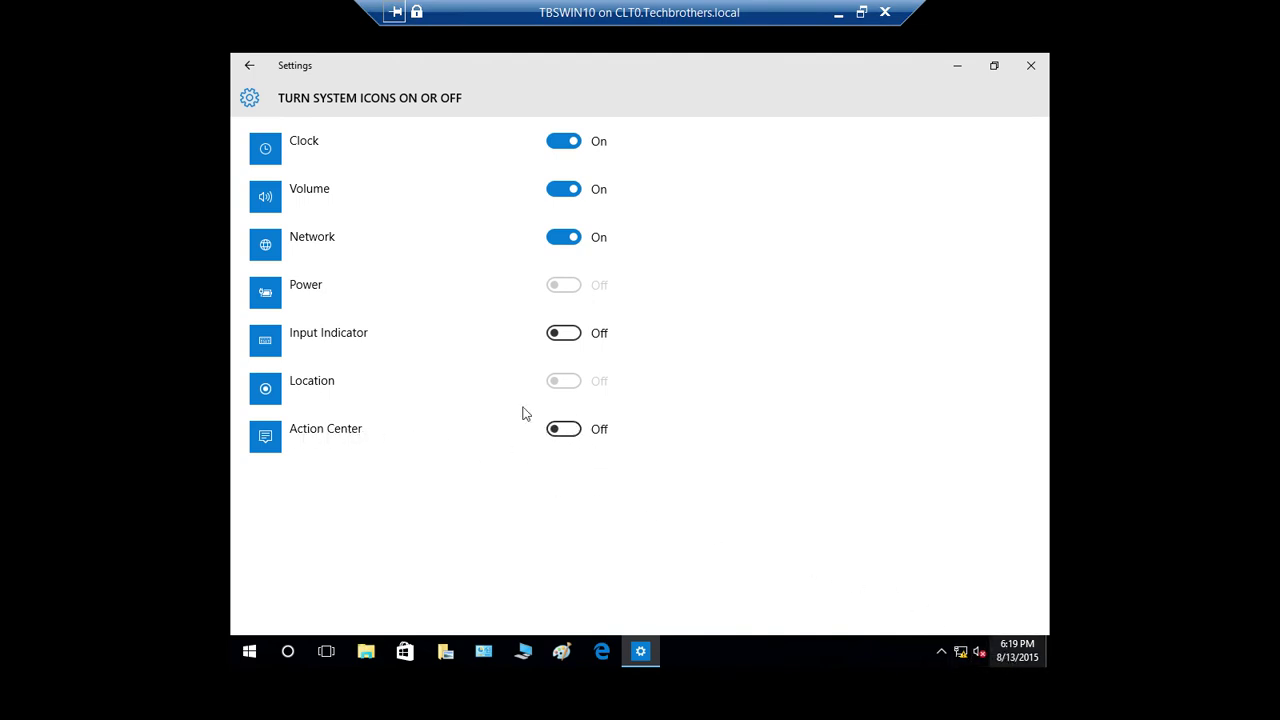
{"action": "left_click", "coordinate": [563, 429]}
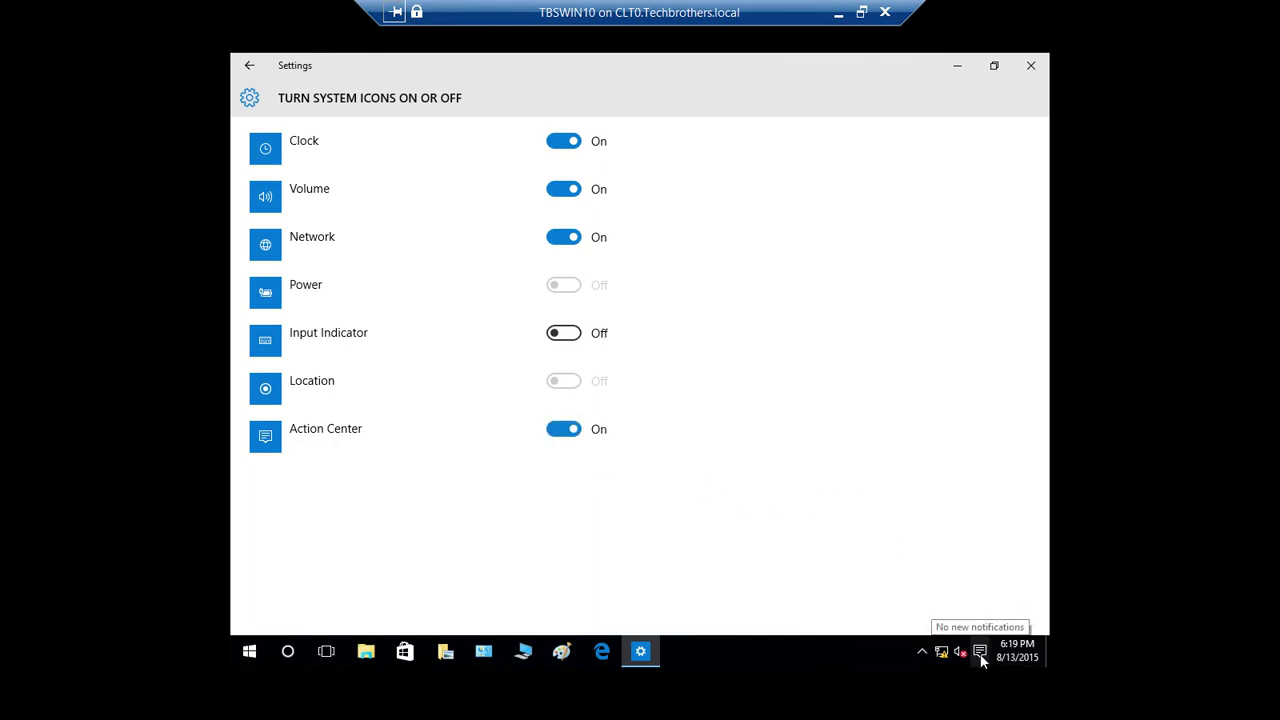
{"action": "left_click", "coordinate": [837, 16]}
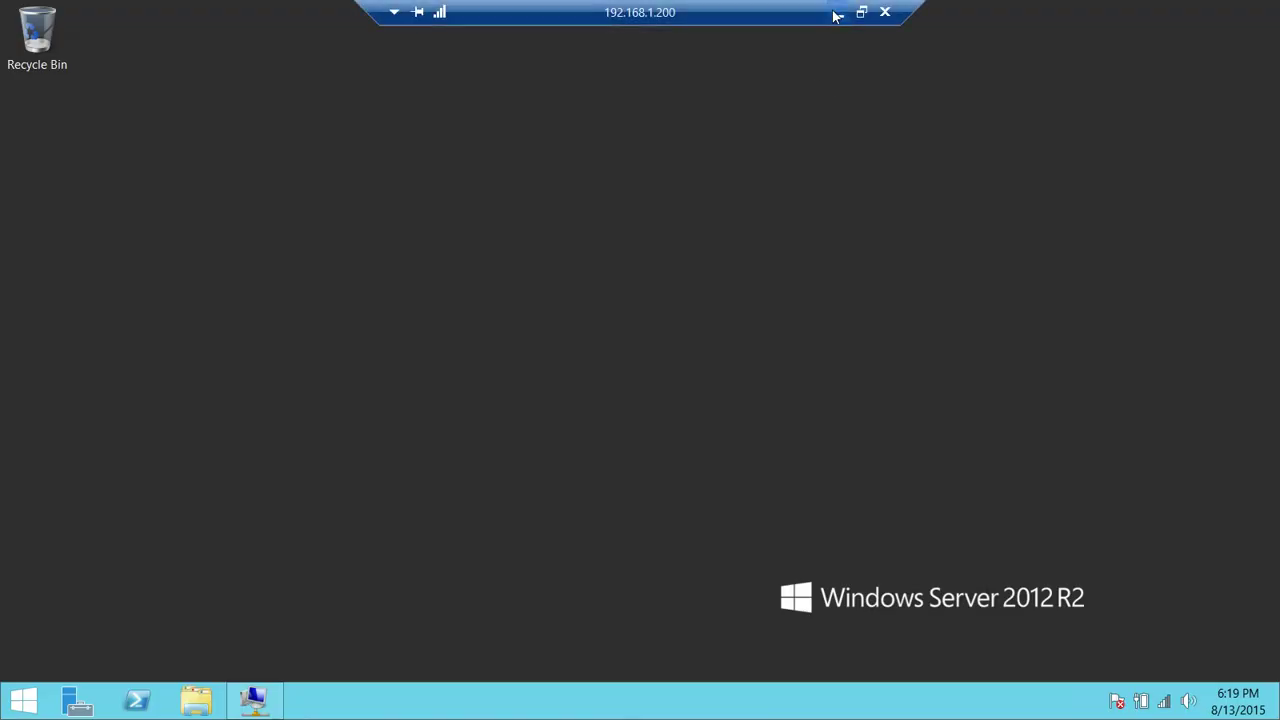
{"action": "left_click", "coordinate": [837, 13]}
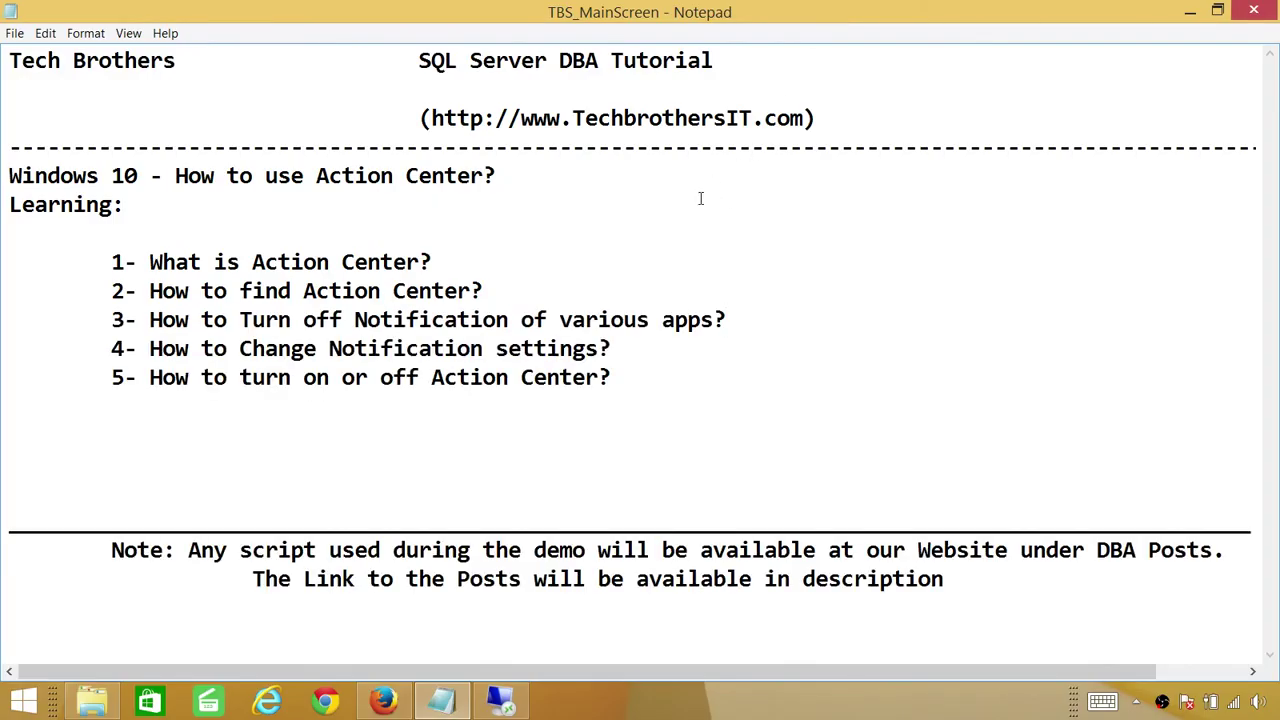